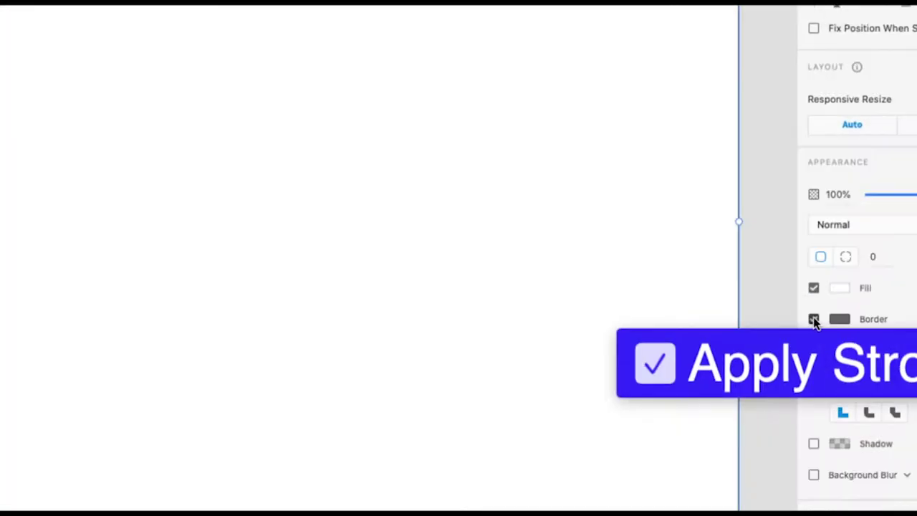
- Remove the rectangle's border and switch its fill to a linear gradient
click(814, 323)
click(829, 306)
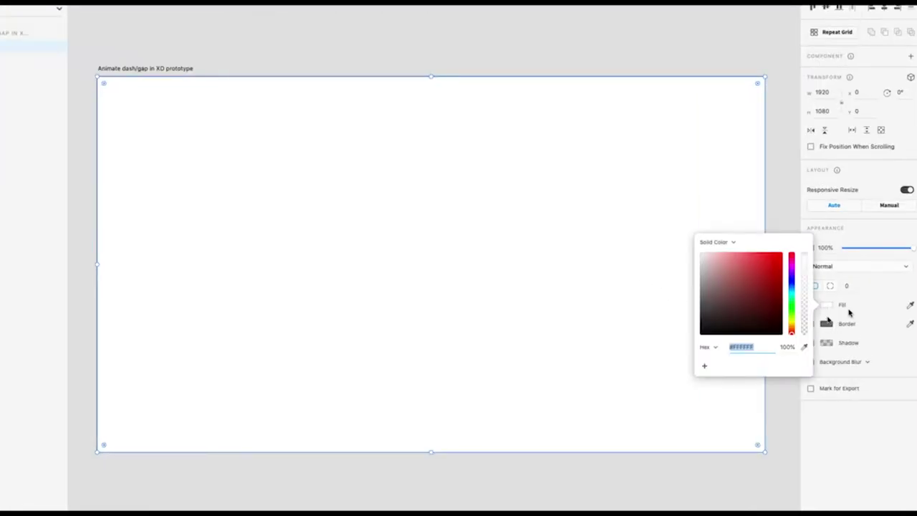
click(734, 243)
click(729, 257)
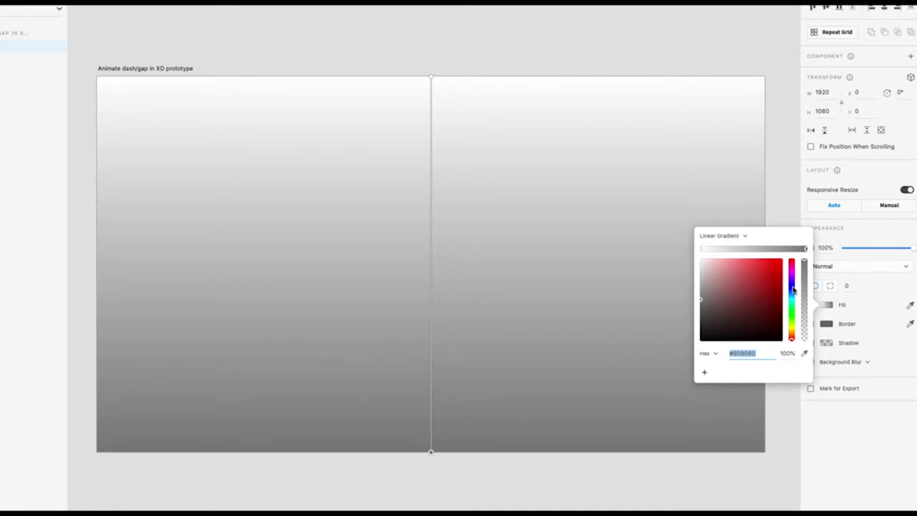
- Color the rectangle's gradient from pinkish red at the upper end to violet-blue at the lower end
drag(793, 289, 793, 272)
drag(735, 271, 762, 257)
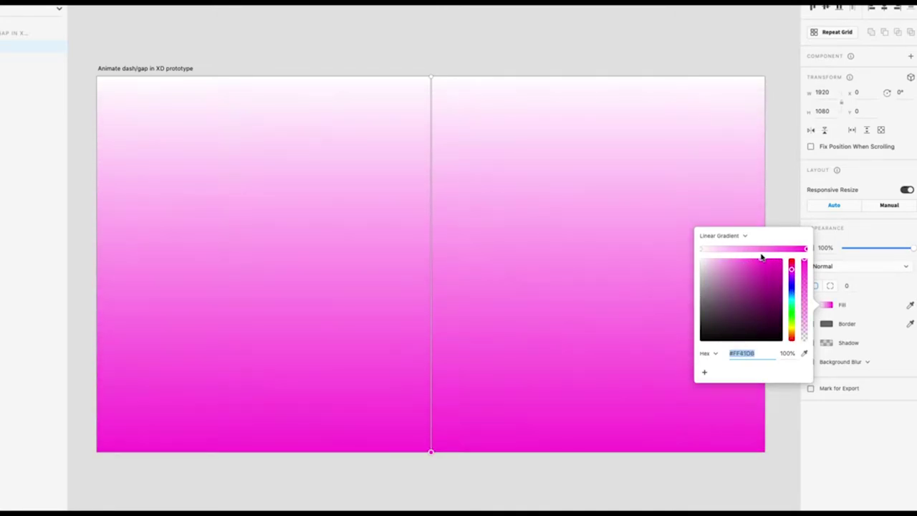
click(702, 250)
mouse_move(794, 278)
mouse_down()
mouse_move(766, 255)
mouse_move(791, 281)
mouse_up()
click(806, 251)
click(881, 289)
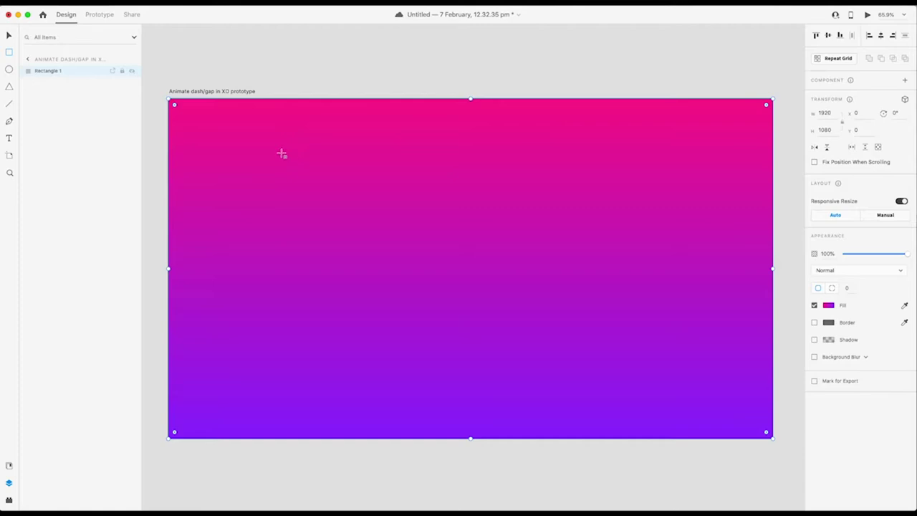
- Rename the rectangle's layer as Background
double_click(41, 71)
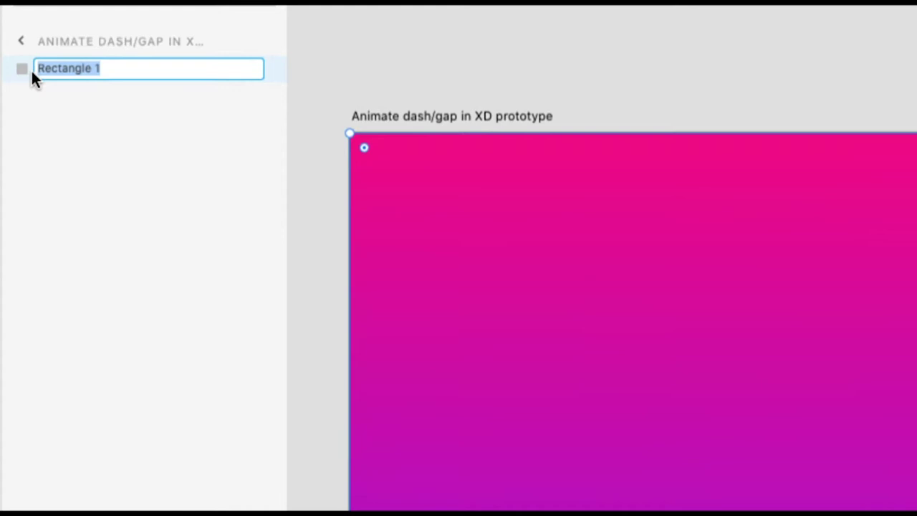
text(Background)
key(Return)
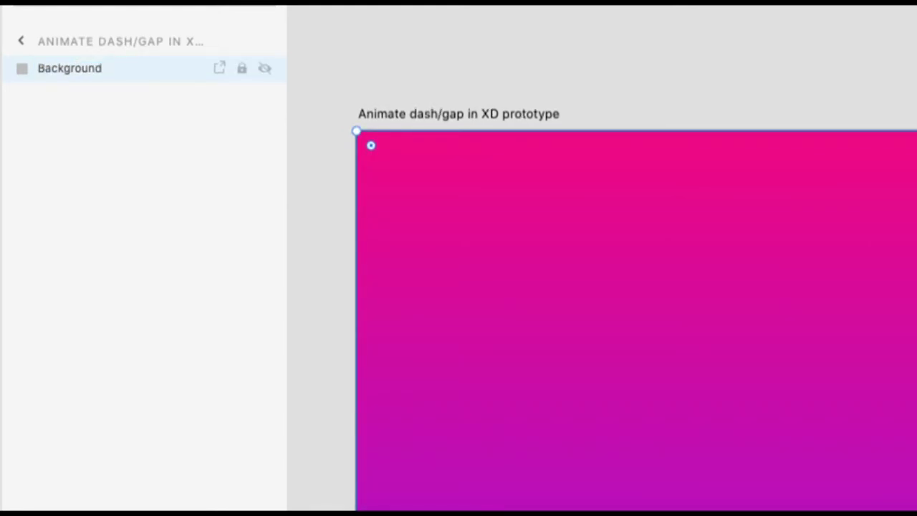
- Draw a borderless white circle about 366 × 366 and center it horizontally and vertically on the artboard
click(14, 68)
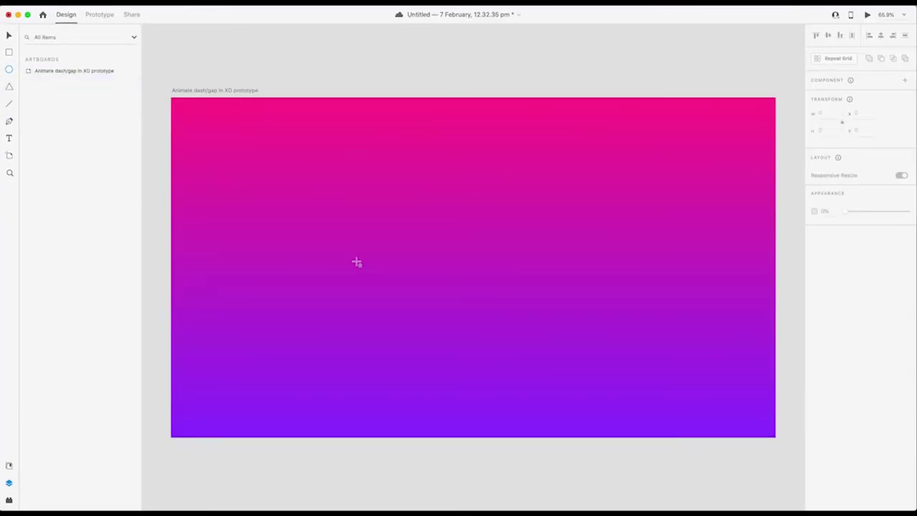
drag(432, 224, 549, 362)
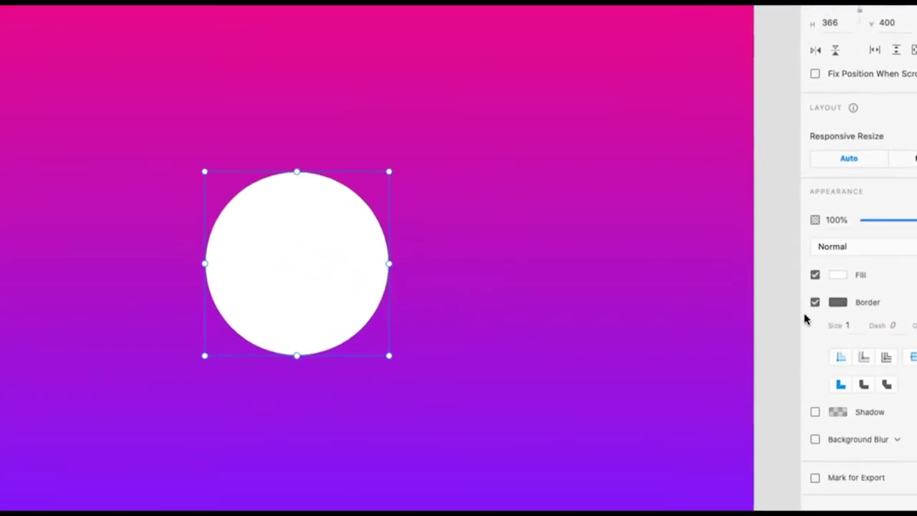
click(815, 302)
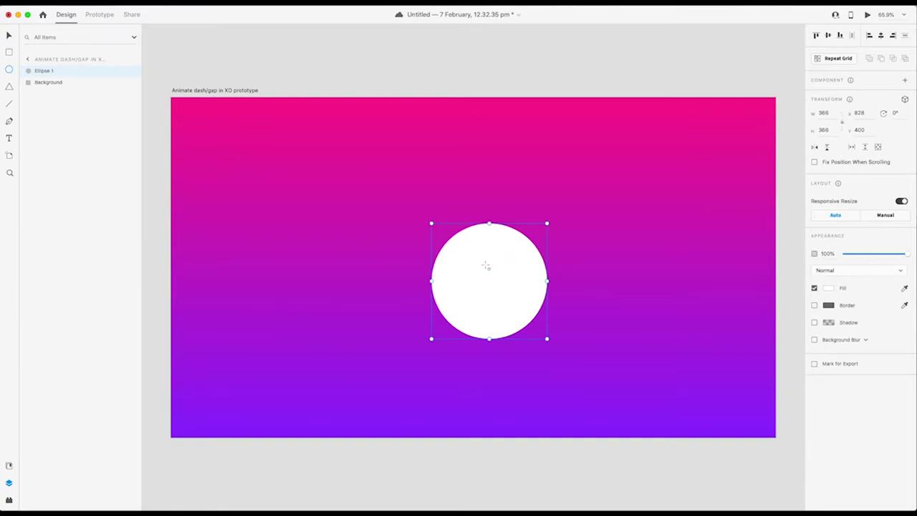
click(882, 36)
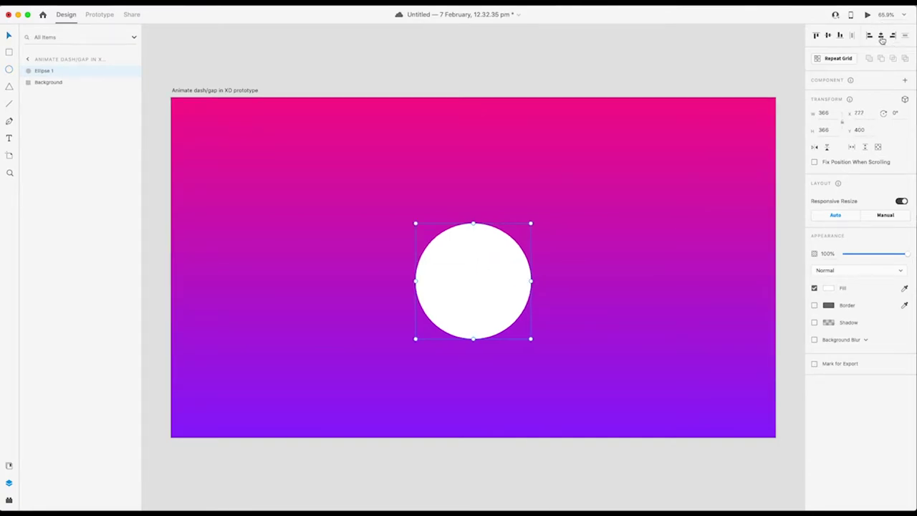
click(829, 36)
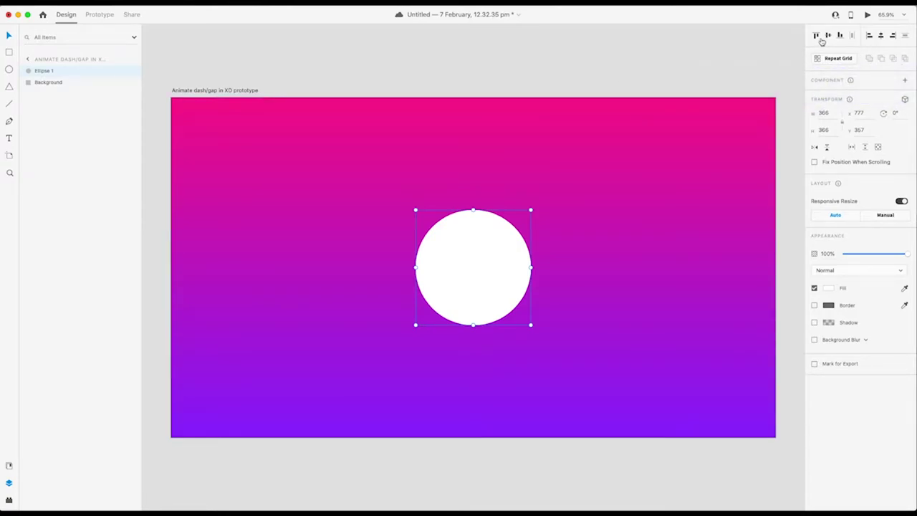
- Fill the circle with the portrait of the long-haired woman in a white top from the Pixels plugin, and close the plugin
click(8, 502)
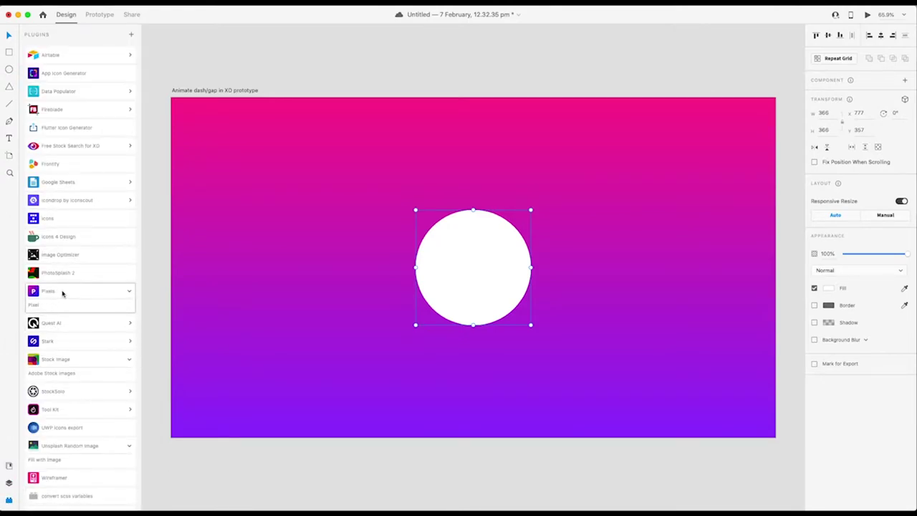
click(36, 305)
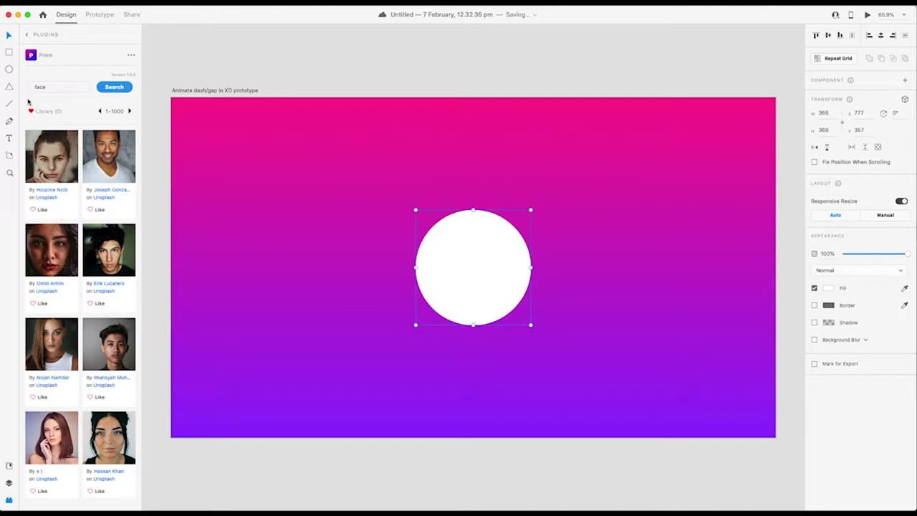
scroll(62, 194, down, 1)
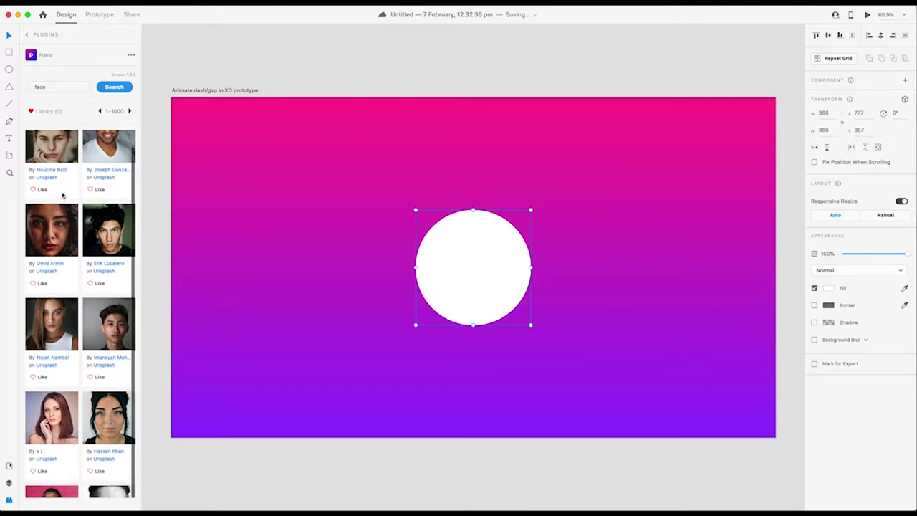
click(49, 83)
scroll(70, 209, up, 1)
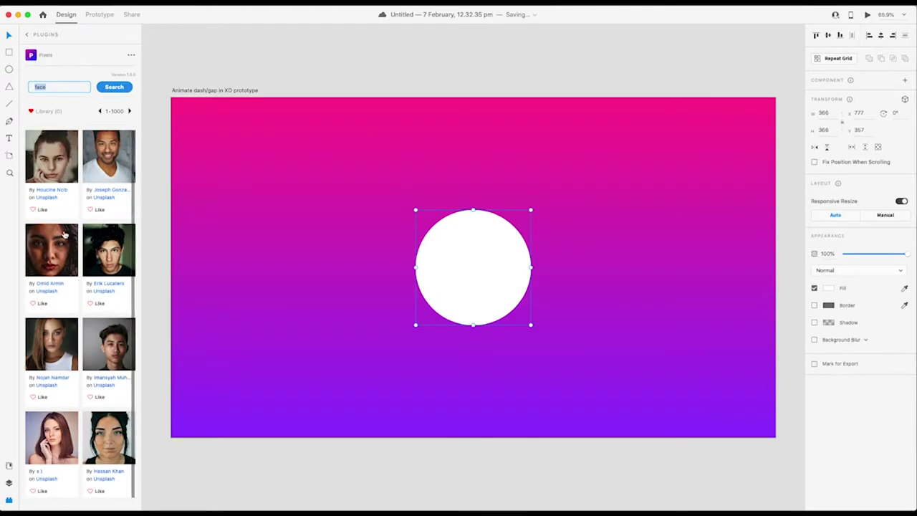
scroll(52, 285, down, 1)
scroll(53, 285, down, 1)
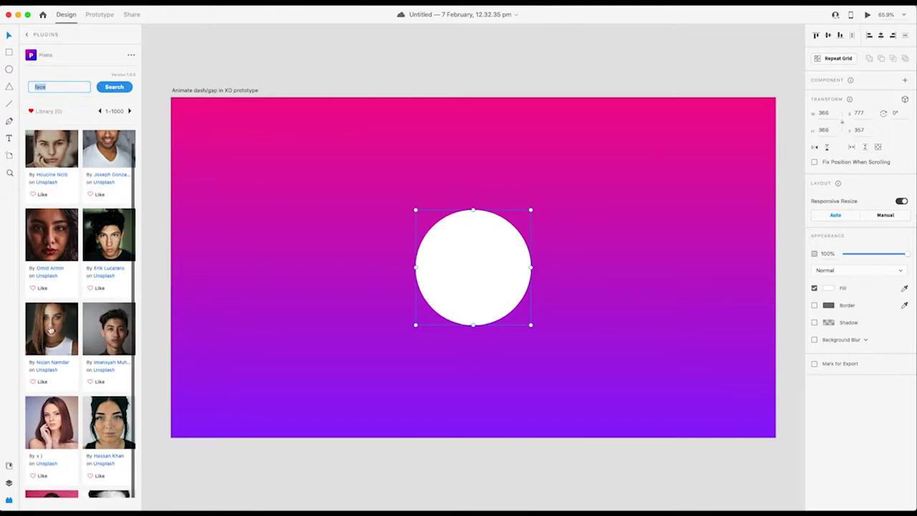
scroll(48, 325, down, 3)
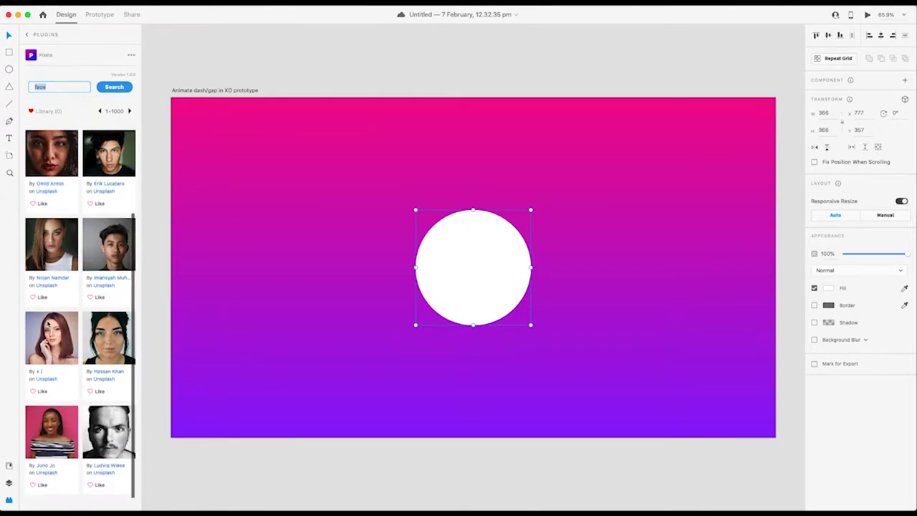
scroll(112, 274, up, 1)
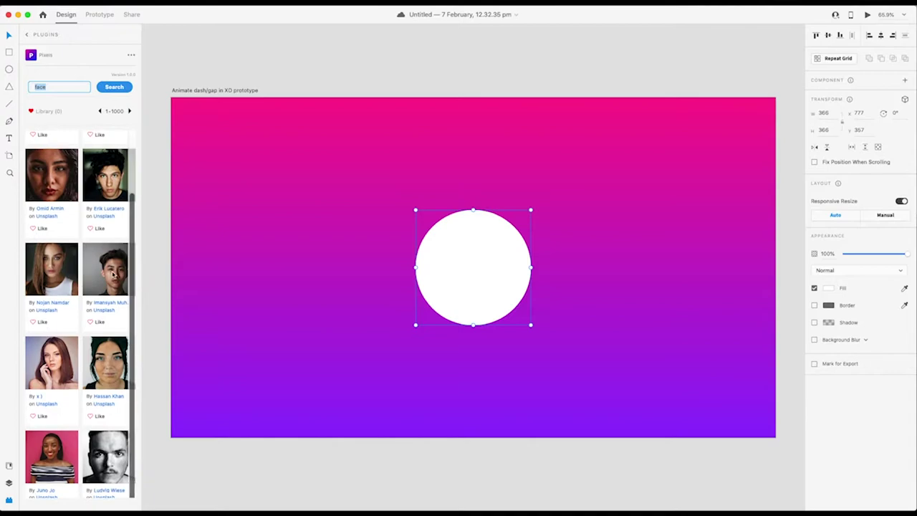
click(65, 272)
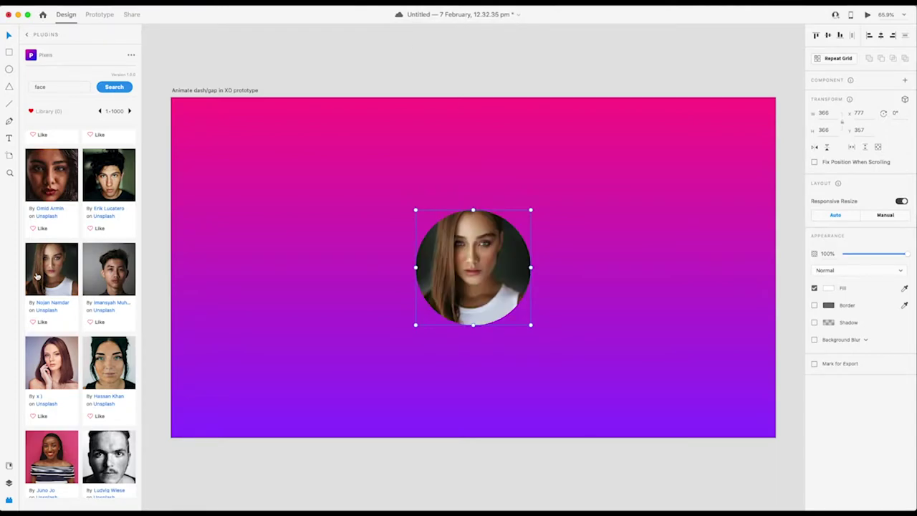
key(alt+super+p)
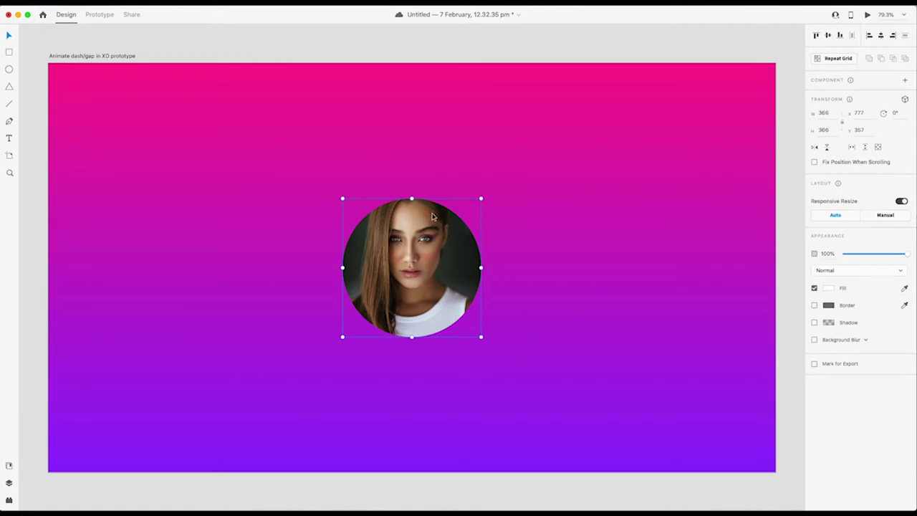
- Duplicate the portrait circle and place the copy to its lower right, at about X 1354, Y 494
right_click(424, 255)
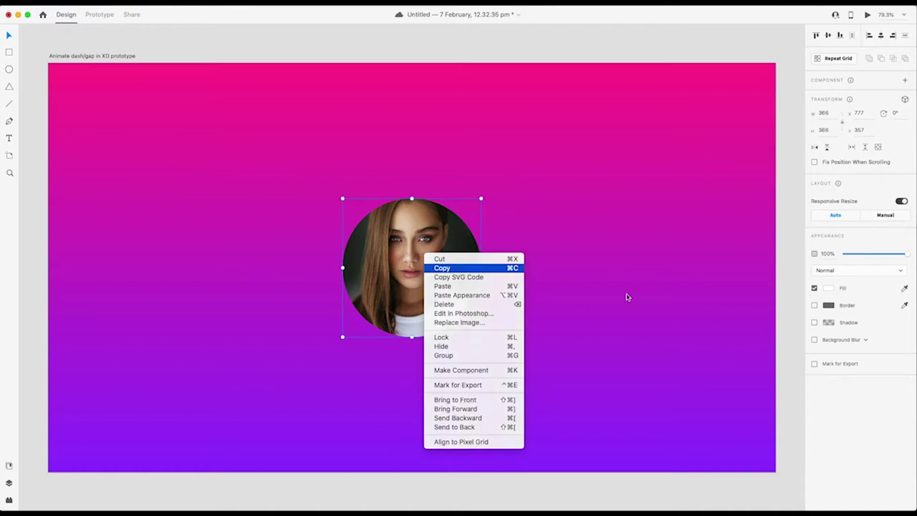
click(600, 252)
right_click(600, 240)
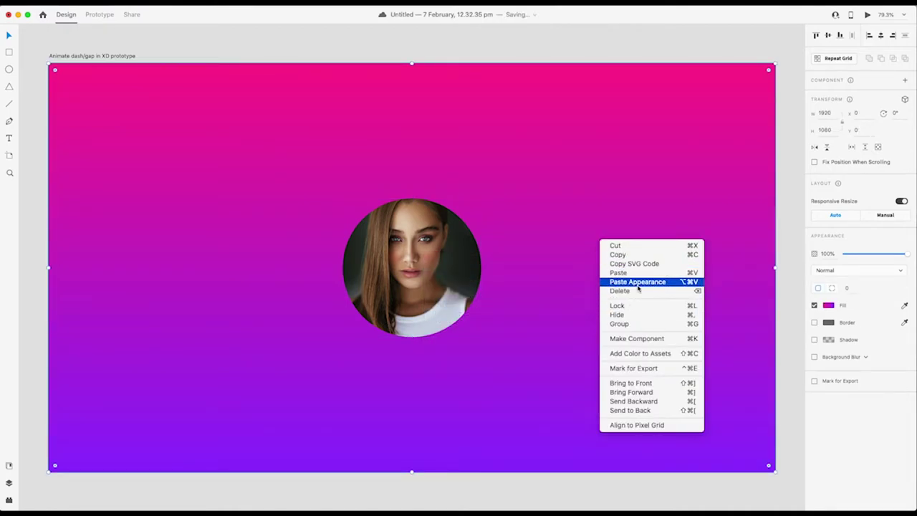
click(619, 273)
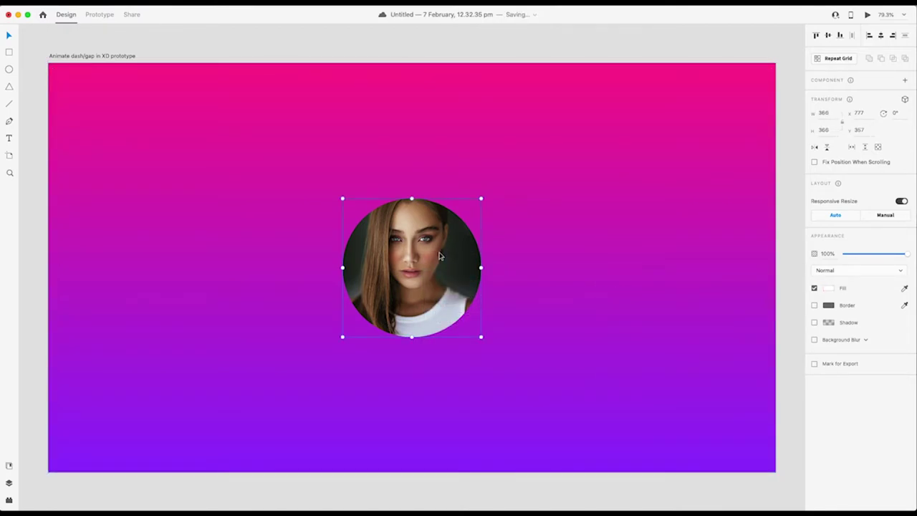
drag(440, 256, 658, 306)
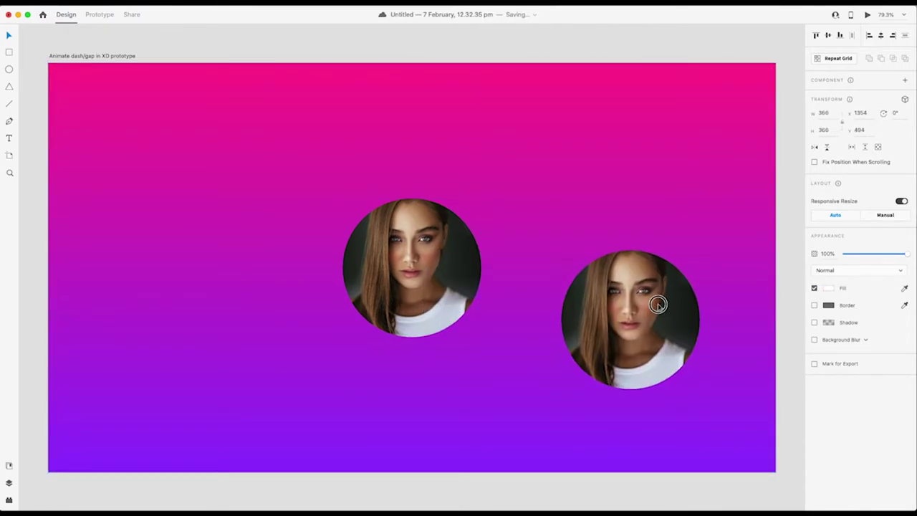
- Turn off the copied circle's fill and give it a border of size 10
click(815, 288)
click(814, 305)
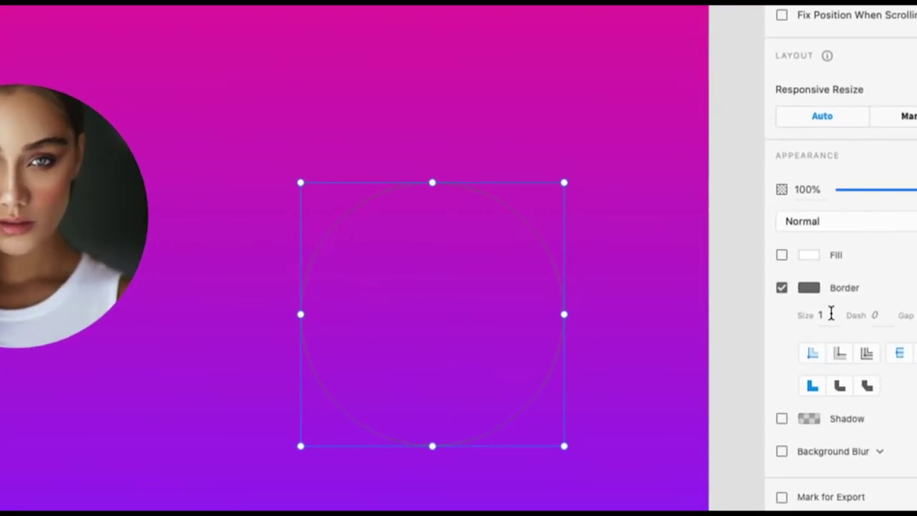
click(837, 319)
text(10)
key(Return)
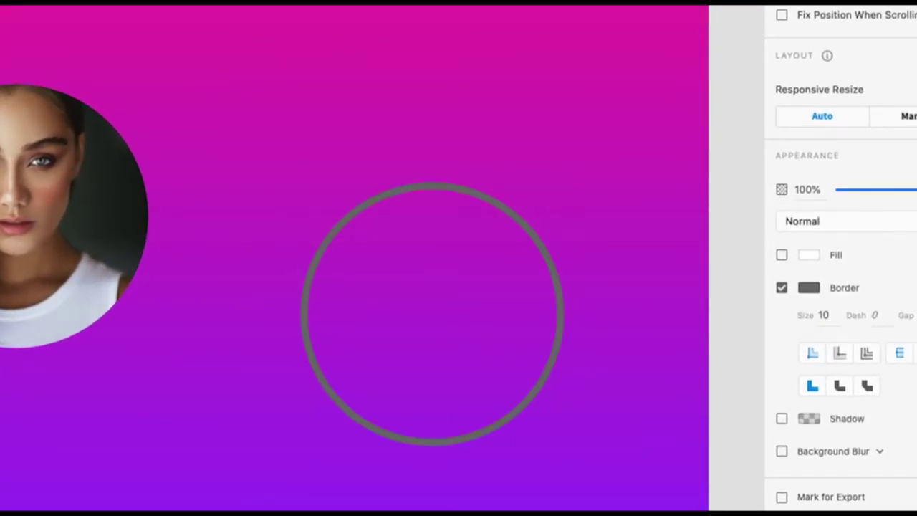
- Align the circle's border as an outer stroke and set its size to 20
click(840, 355)
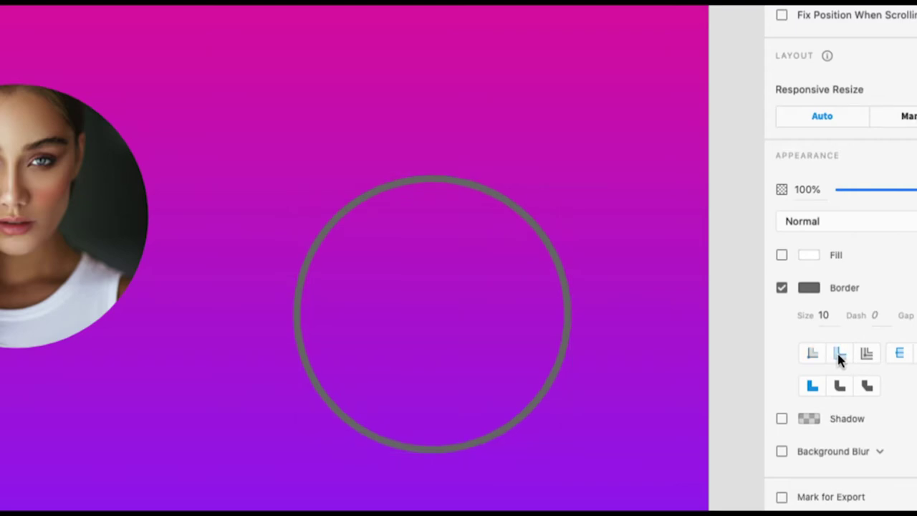
click(828, 315)
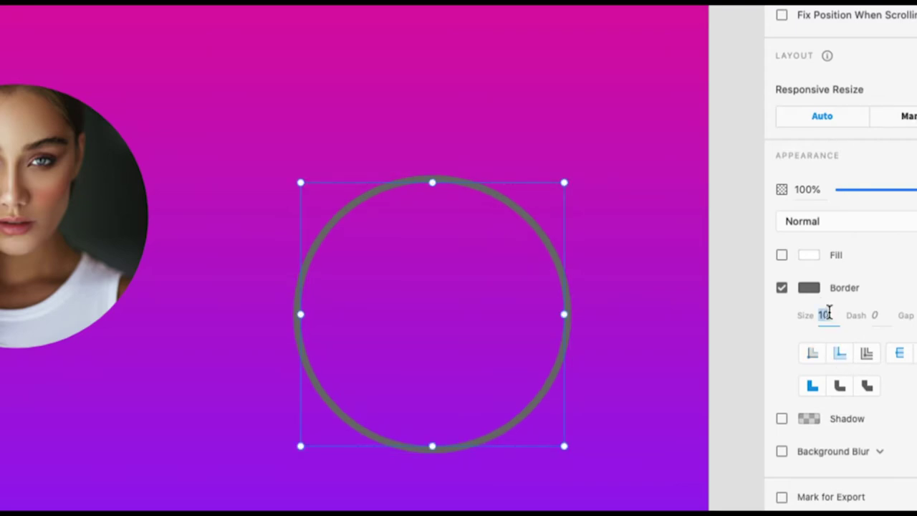
text(20)
key(Return)
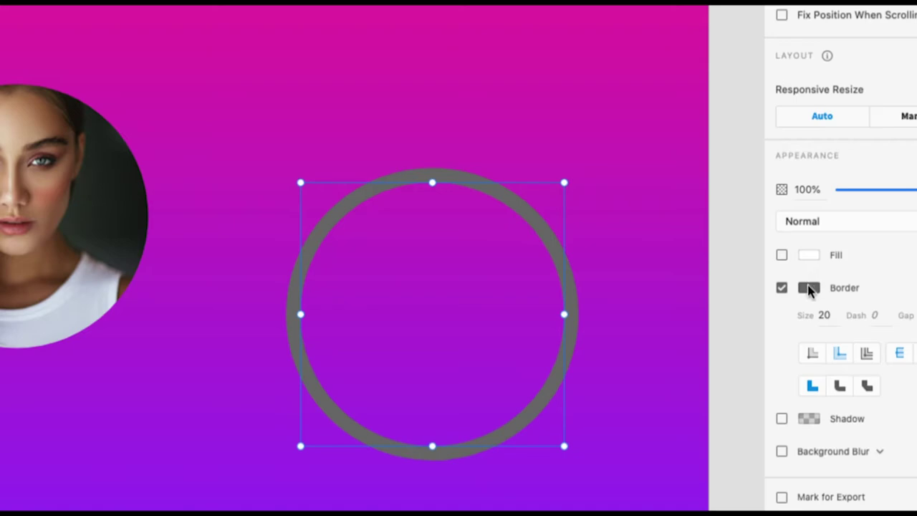
- Change the circle's border color to white, #FFFFFF
click(809, 289)
drag(660, 190, 568, 176)
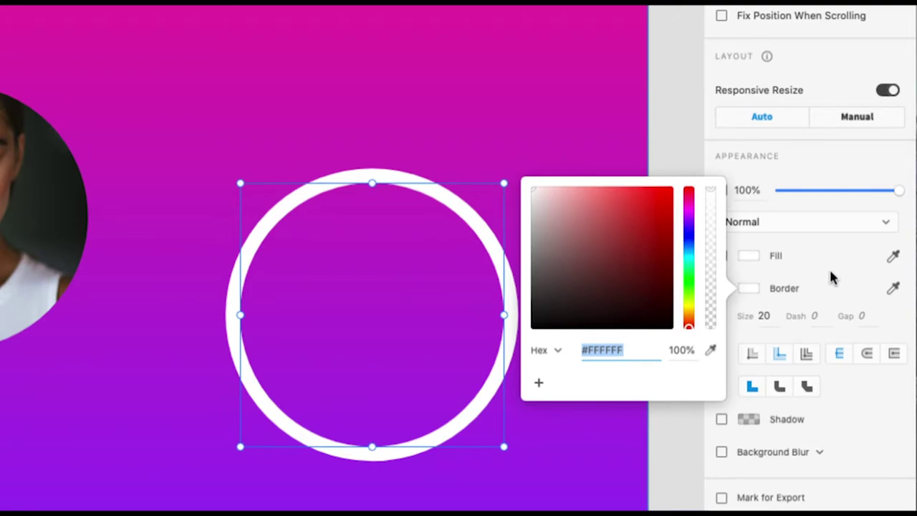
click(884, 285)
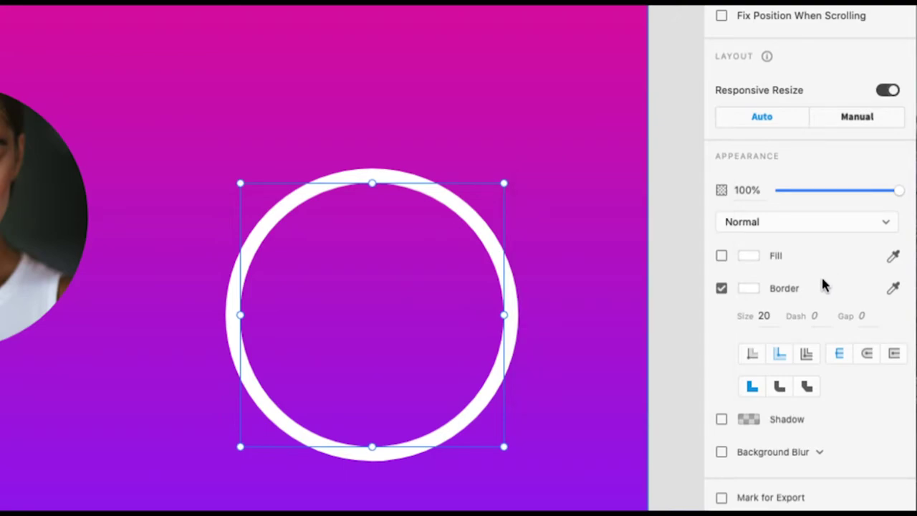
- Duplicate the white ring and move the copy straight up until it sits just above the original without overlapping
right_click(476, 226)
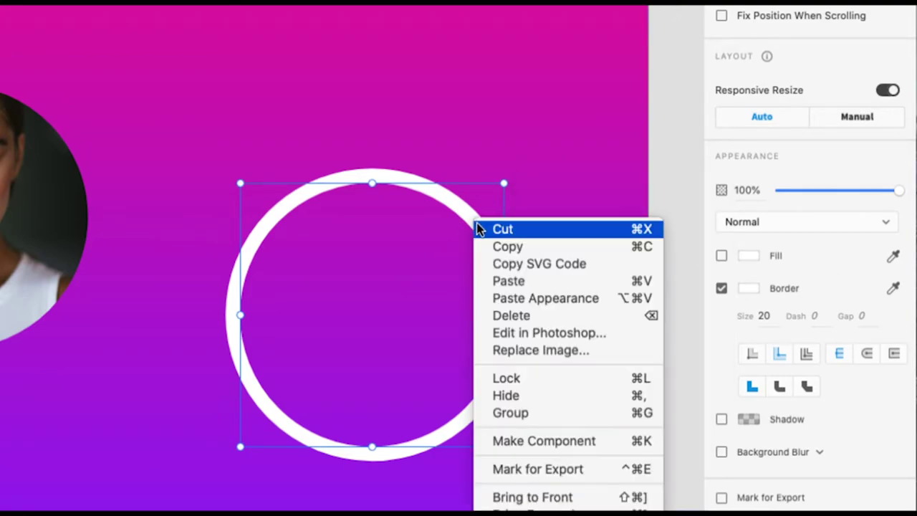
click(525, 248)
right_click(469, 145)
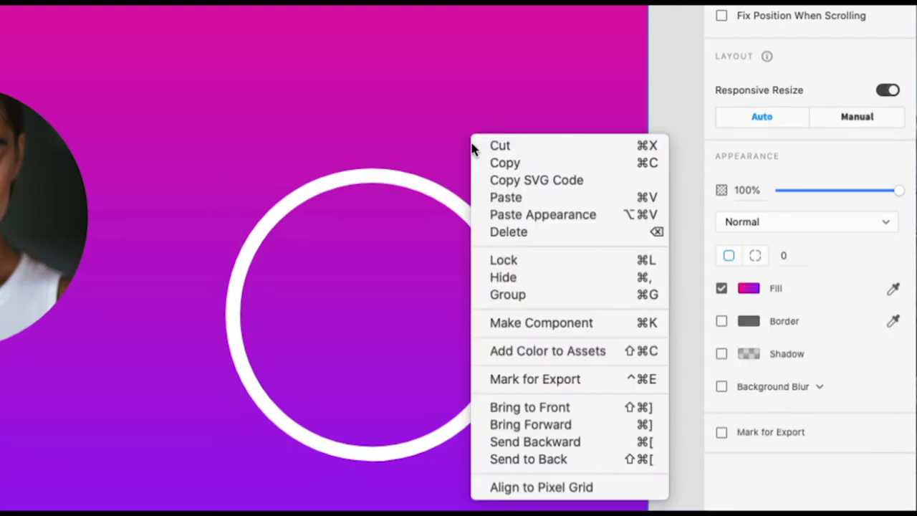
click(535, 201)
key(shift+Up)
key(shift+Up)
key(shift+Up)
key(shift+Up)
key(shift+Up)
key(shift+Up)
key(shift+Up)
key(shift+Up)
key(shift+Up)
key(shift+Up)
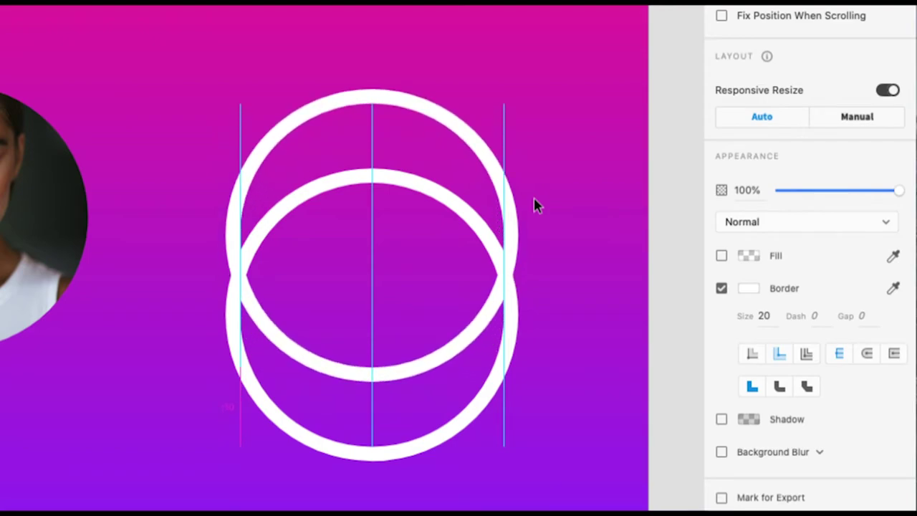
key(shift+Up)
key(shift+Up)
key(shift+Up)
key(shift+Up)
key(shift+Up)
key(shift+Up)
key(shift+Up)
key(shift+Up)
key(shift+Up)
key(shift+Up)
key(shift+Up)
key(shift+Up)
key(shift+Up)
key(shift+Up)
key(shift+Up)
key(shift+Up)
key(shift+Up)
key(shift+Up)
key(shift+Up)
key(shift+Up)
key(shift+Up)
key(shift+Up)
key(shift+Up)
key(shift+Up)
key(shift+Up)
key(shift+Up)
key(shift+Up)
key(shift+Up)
key(shift+Up)
key(shift+Up)
key(shift+Up)
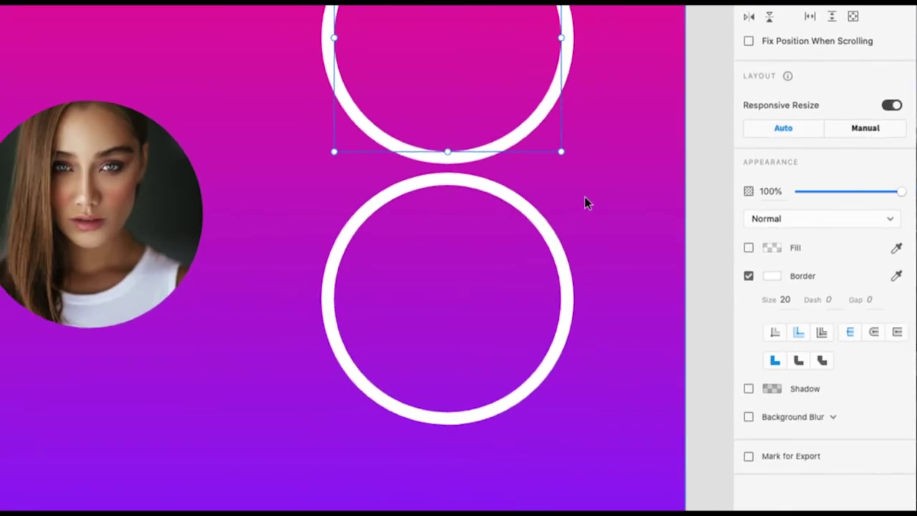
- Set the upper white ring's opacity to 30% and move it onto the circular profile photo so it frames the picture
scroll(585, 198, right, 3)
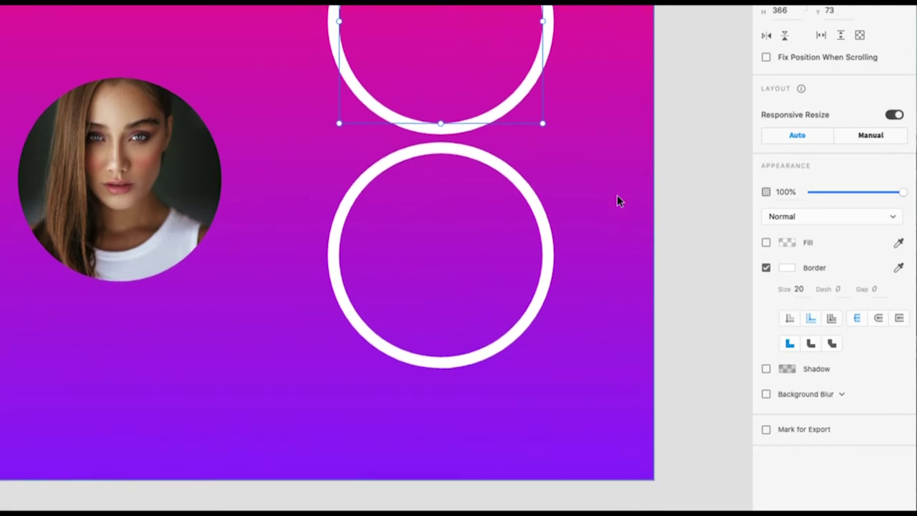
scroll(617, 196, up, 4)
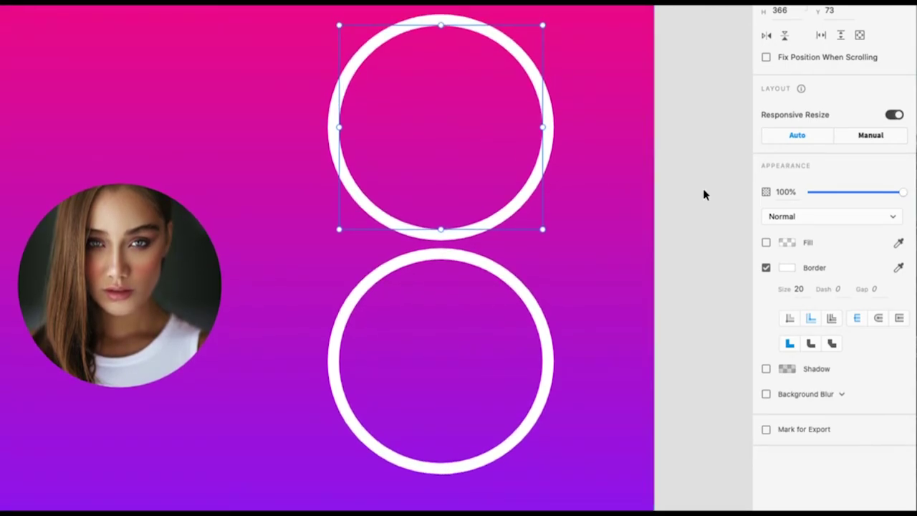
click(782, 192)
text(30)
key(Return)
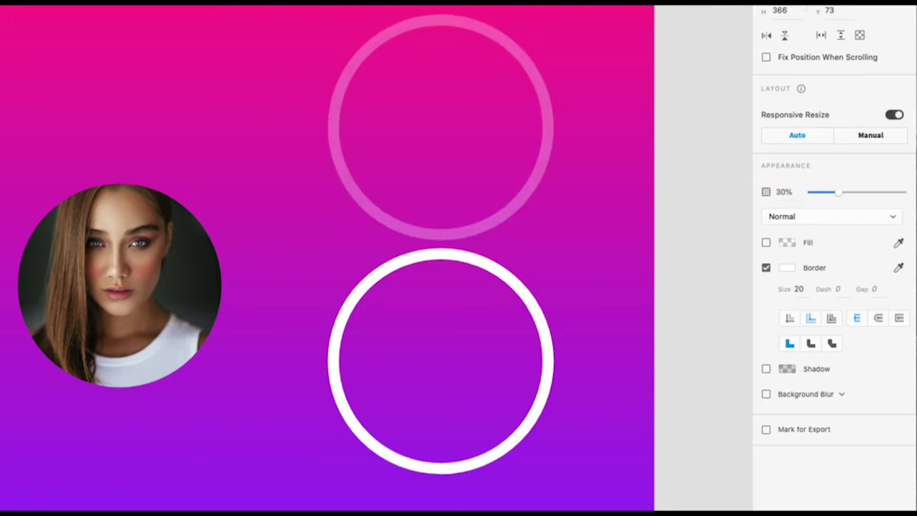
drag(534, 177, 214, 331)
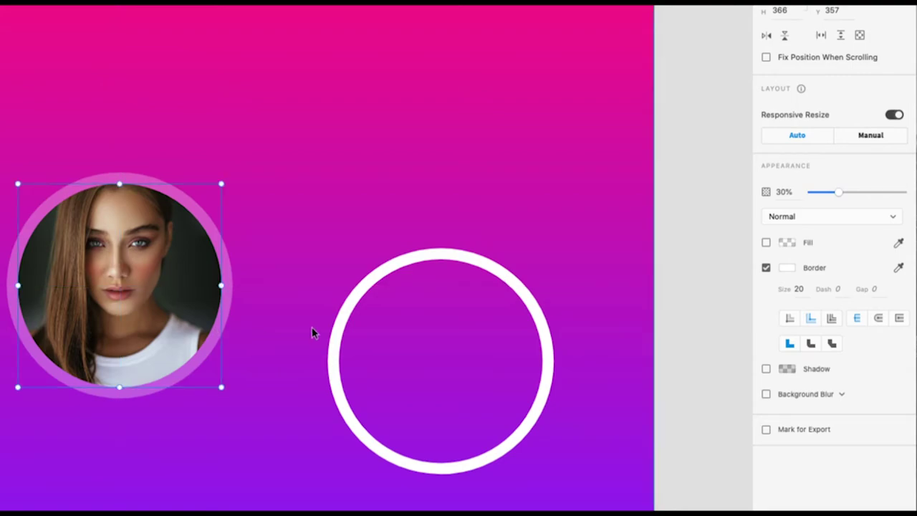
- Set the other white ring's border gap to 1200 and center the ring horizontally and vertically on the artboard
click(493, 268)
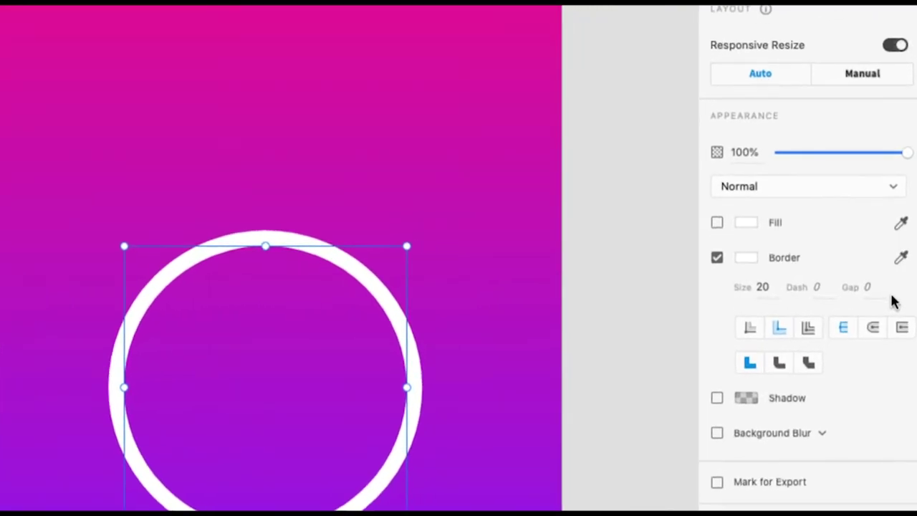
click(875, 288)
text(1200)
key(Return)
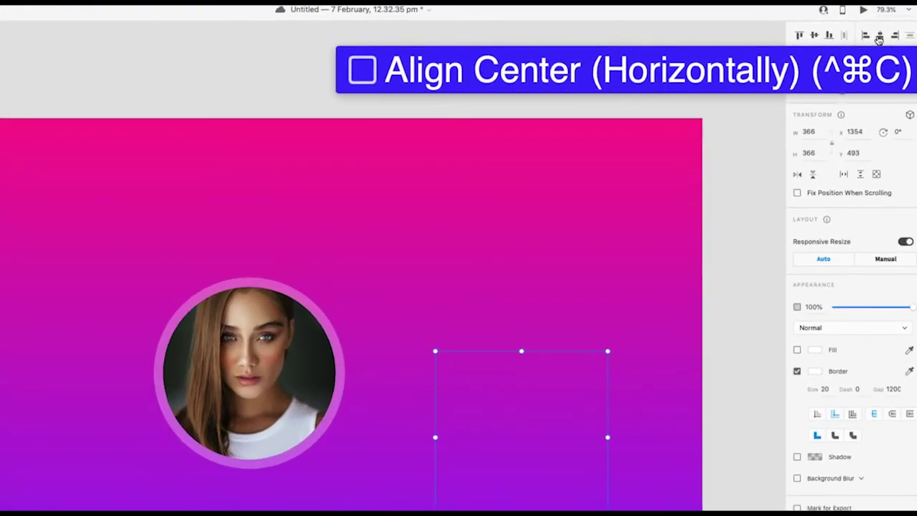
click(882, 40)
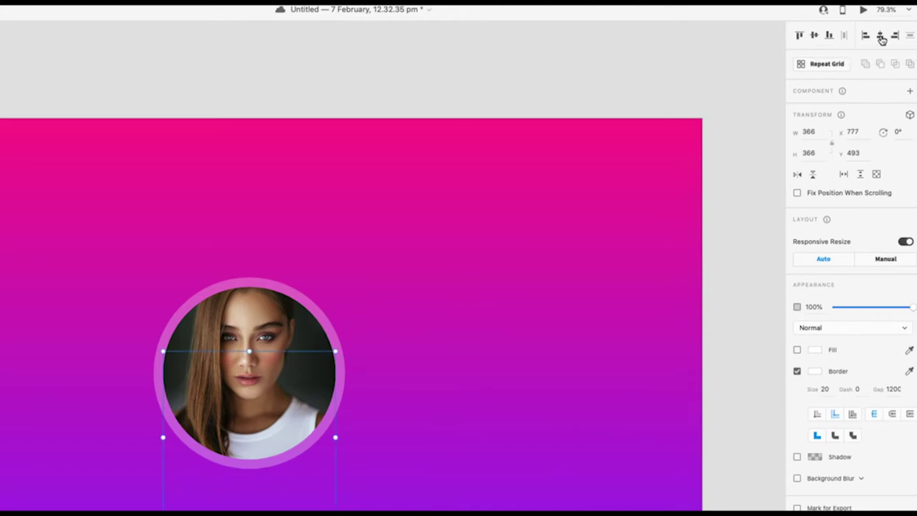
click(817, 38)
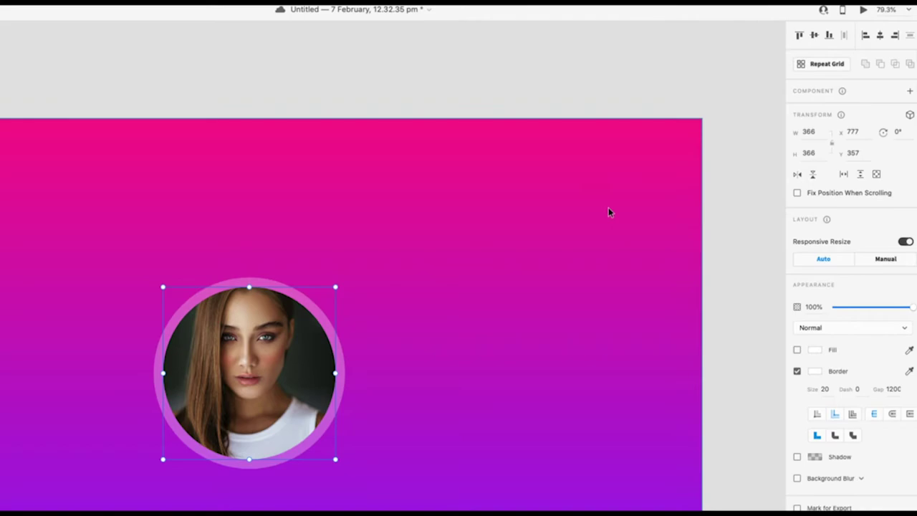
- Copy the whole artboard and paste a duplicate of it beside the original
click(111, 57)
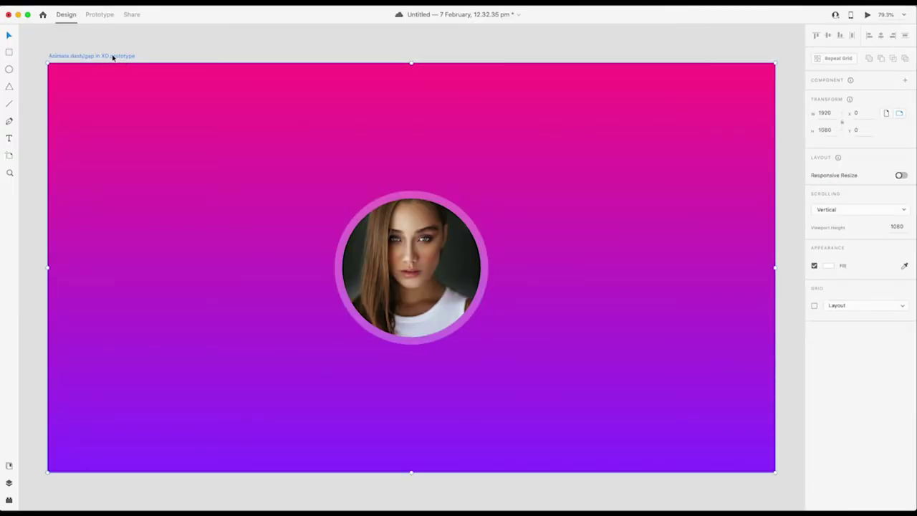
right_click(112, 58)
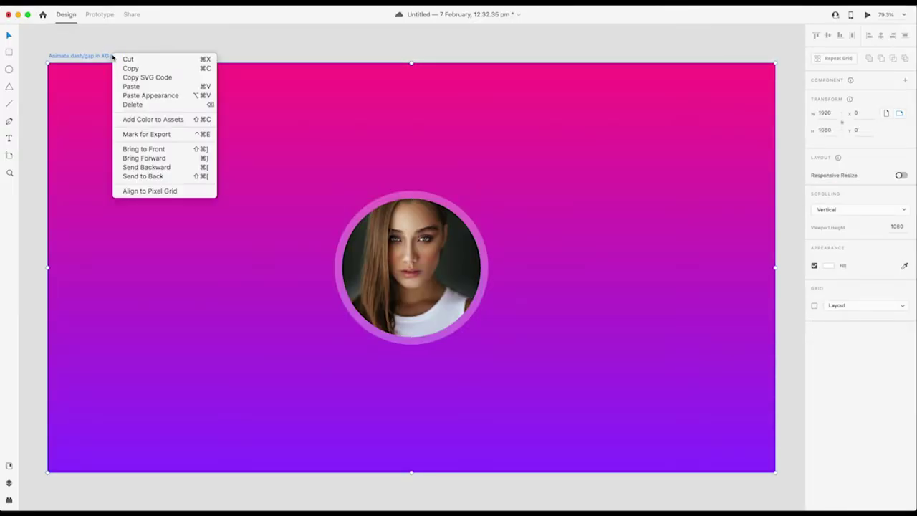
click(129, 68)
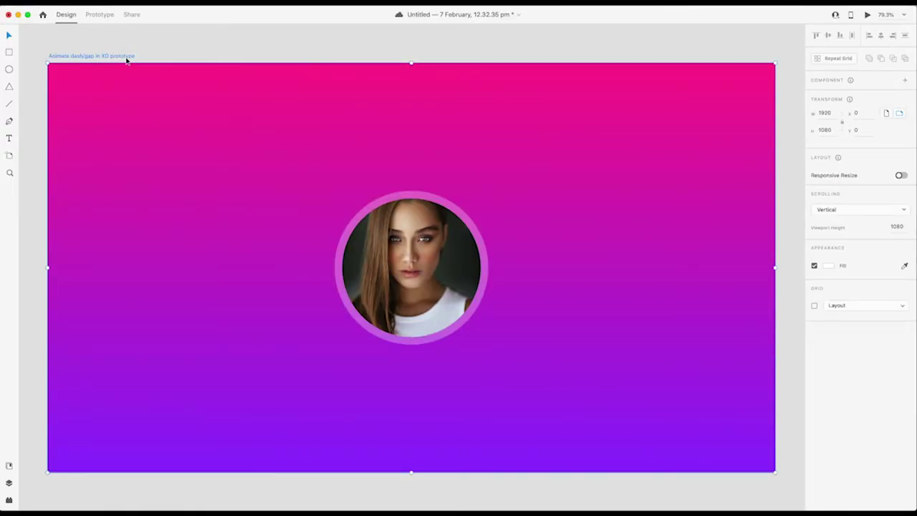
right_click(126, 59)
click(275, 48)
right_click(276, 46)
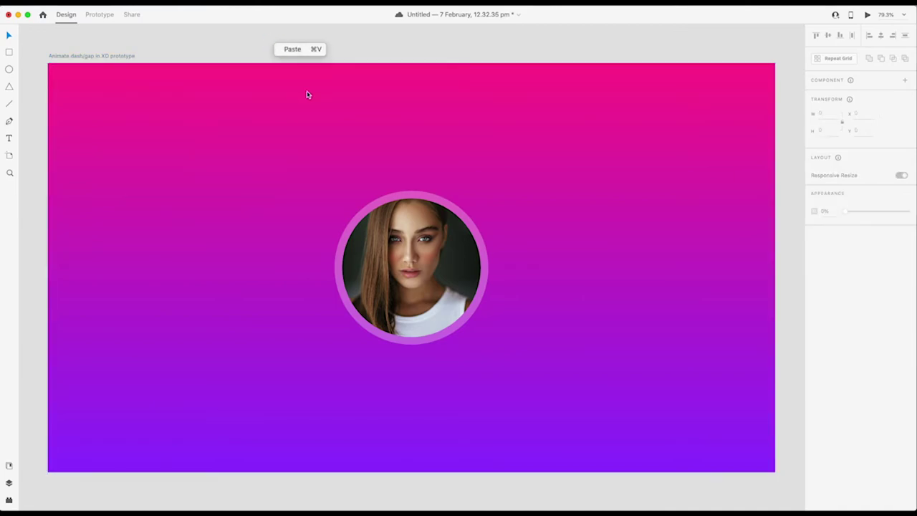
click(301, 50)
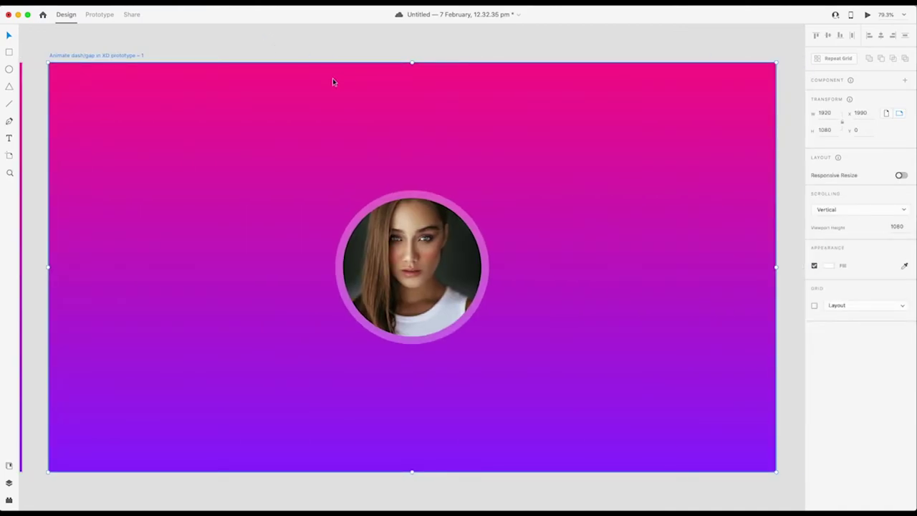
key(super+minus)
scroll(383, 104, left, 5)
scroll(383, 103, left, 3)
scroll(391, 101, up, 2)
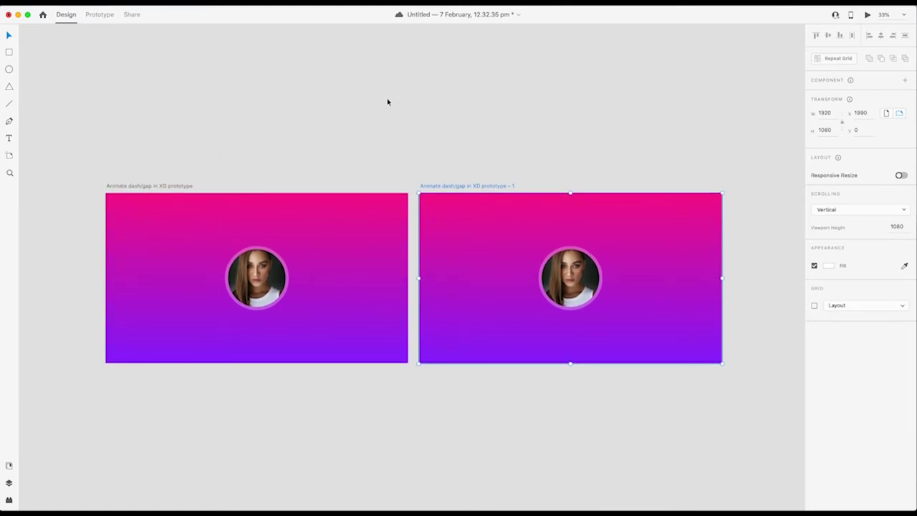
- In Prototype mode, link each artboard's profile picture to the other artboard with a Tap trigger, Auto-Animate, Ease In-Out easing and 1.5 s duration
scroll(390, 101, down, 2)
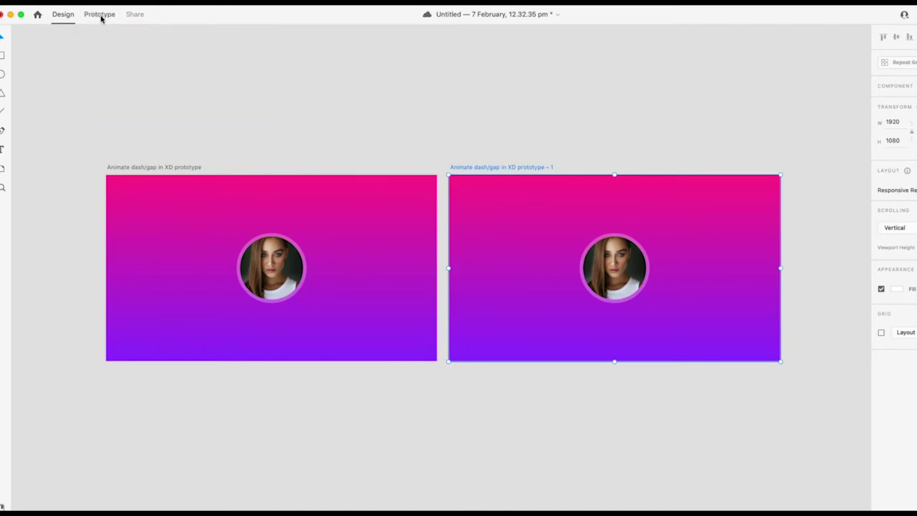
click(101, 15)
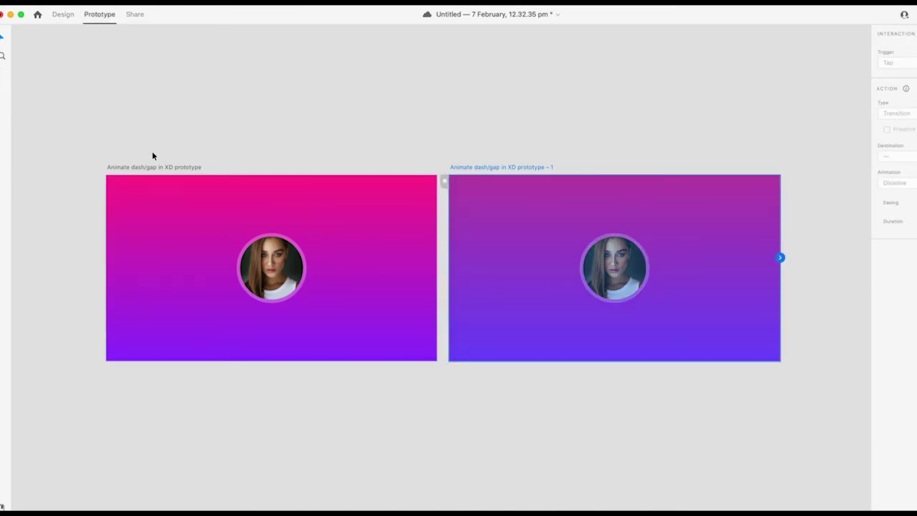
click(162, 169)
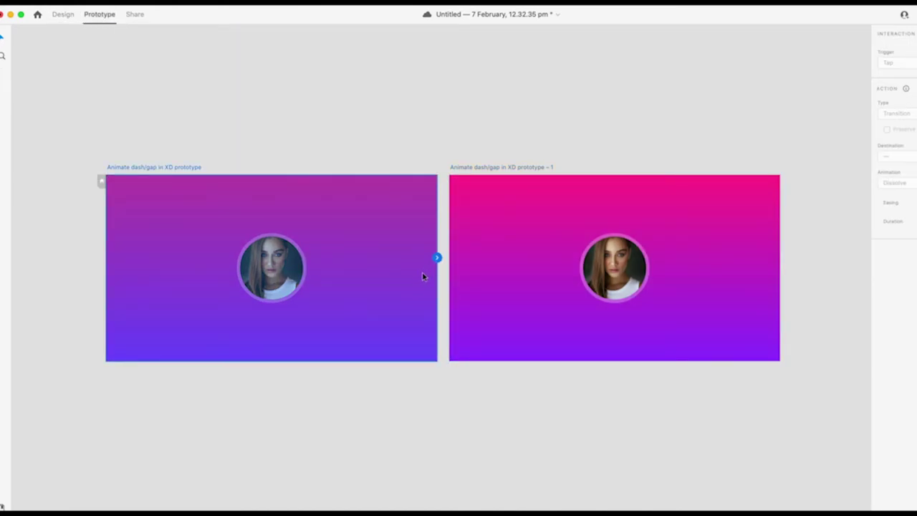
click(270, 271)
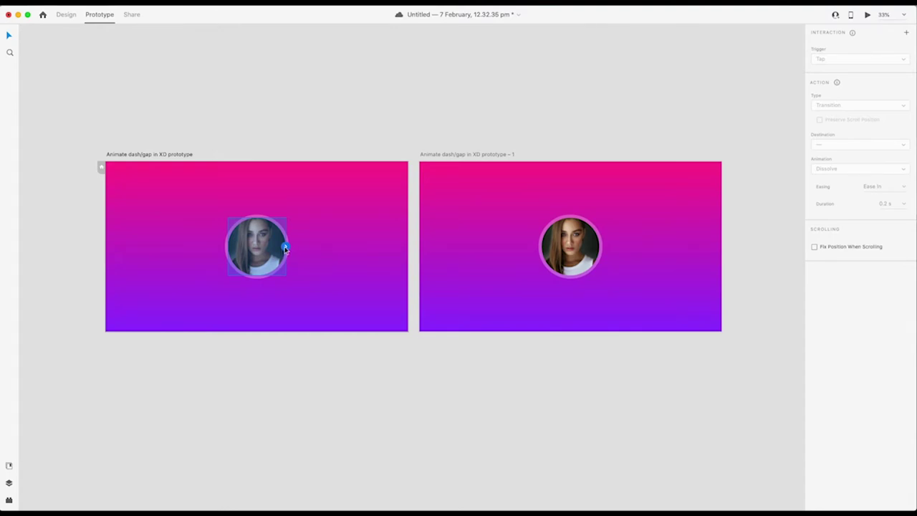
drag(285, 248, 420, 254)
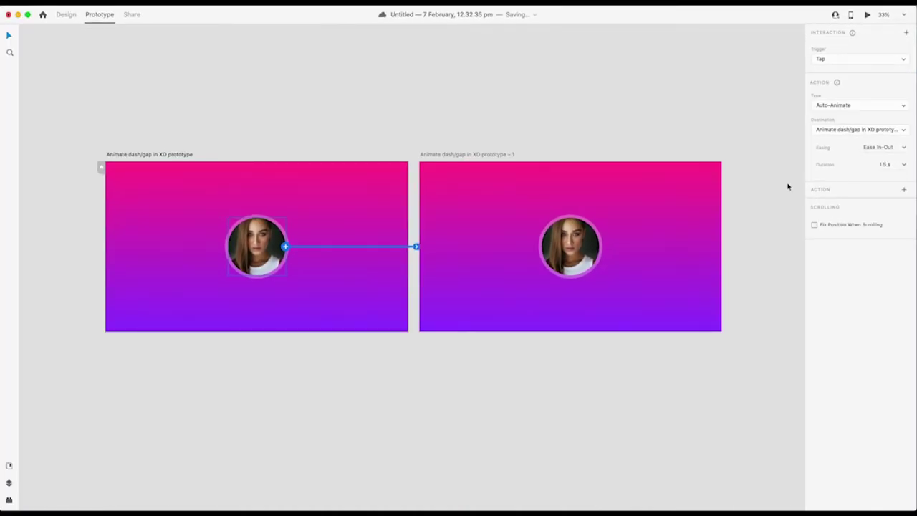
click(596, 245)
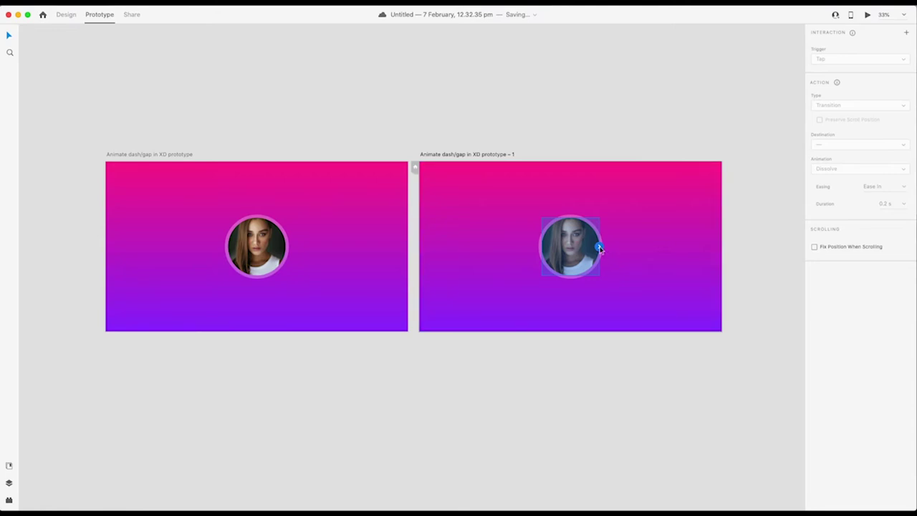
drag(599, 248, 411, 271)
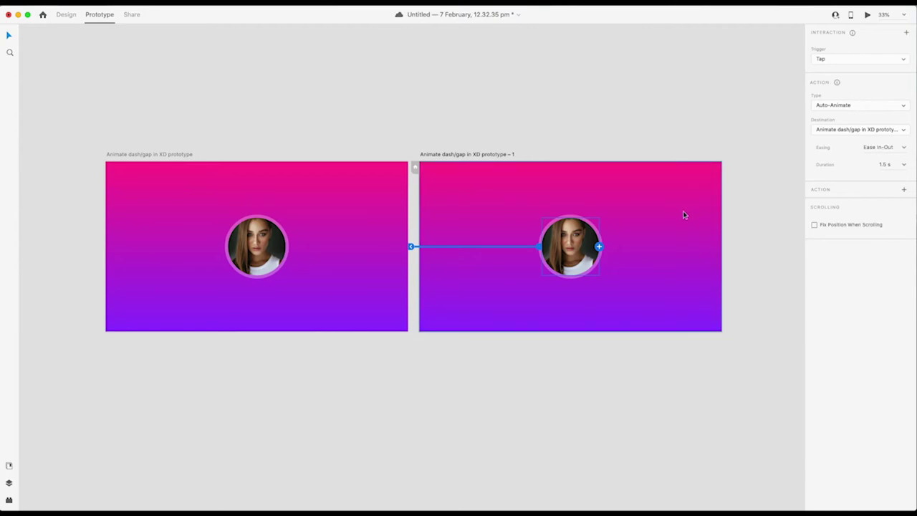
- Back in Design mode, rename the duplicated artboard as "Animate dash/gap in XD prototype – 2"
click(66, 15)
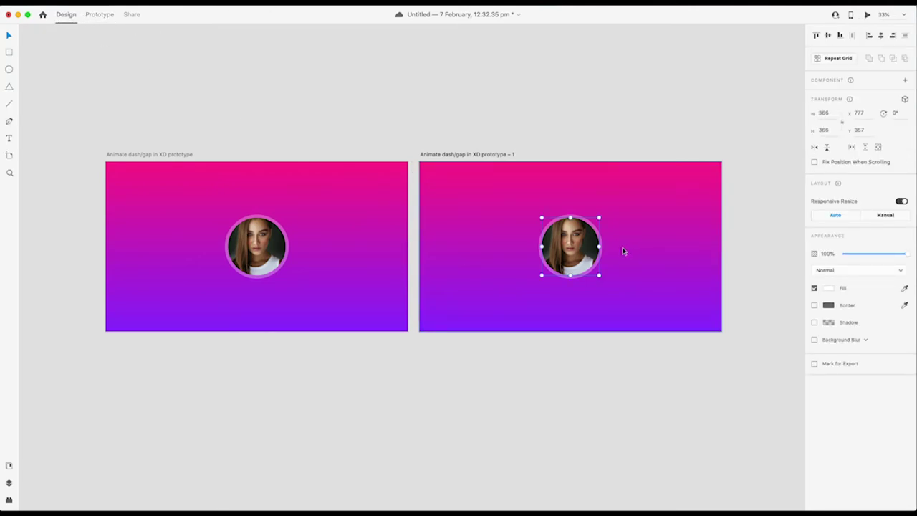
click(493, 154)
scroll(502, 155, down, 1)
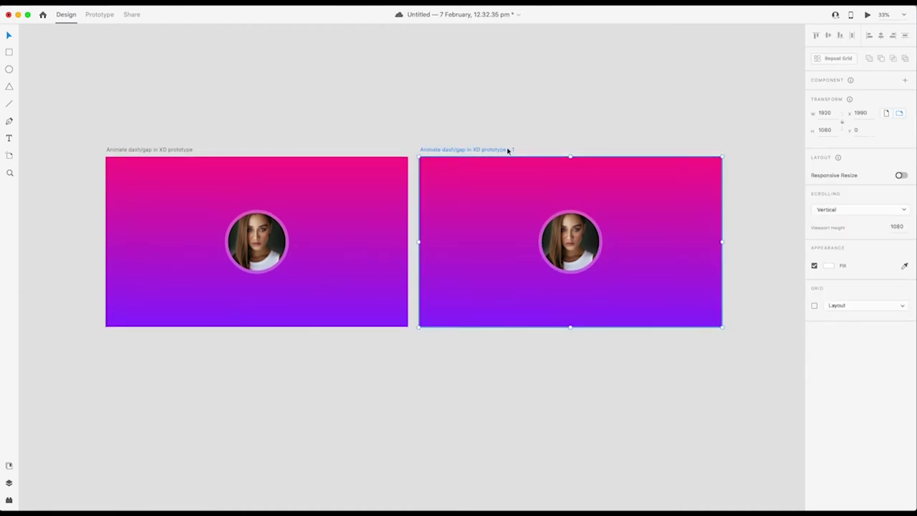
double_click(512, 150)
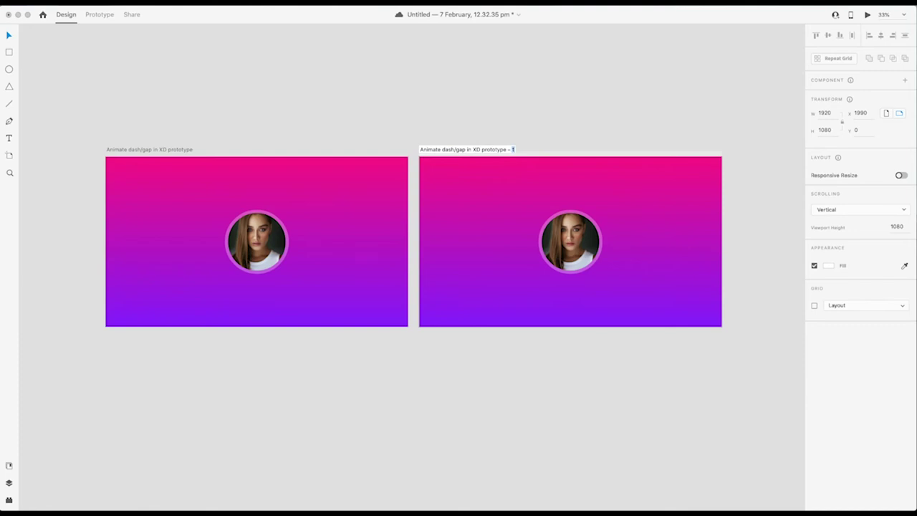
text(2)
key(Return)
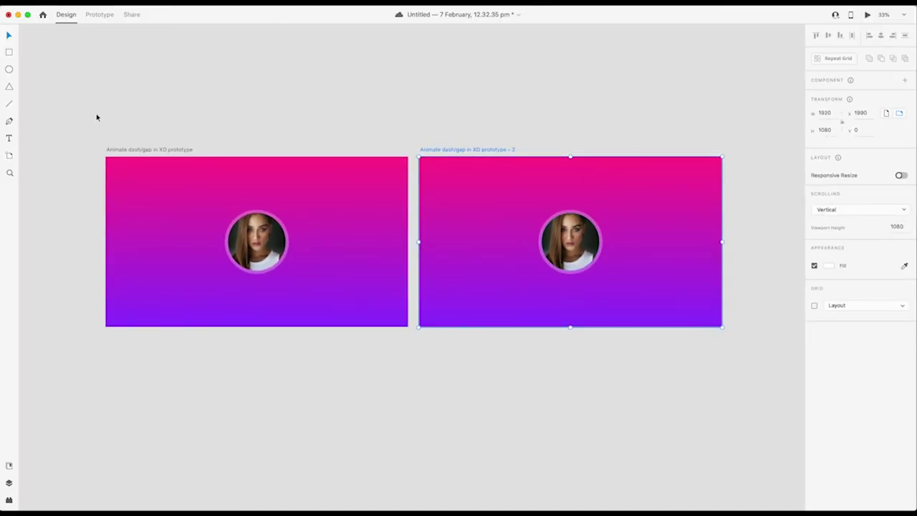
- On the second artboard, select the upper Ellipse 1 layer and set its border dash to 1200
click(8, 484)
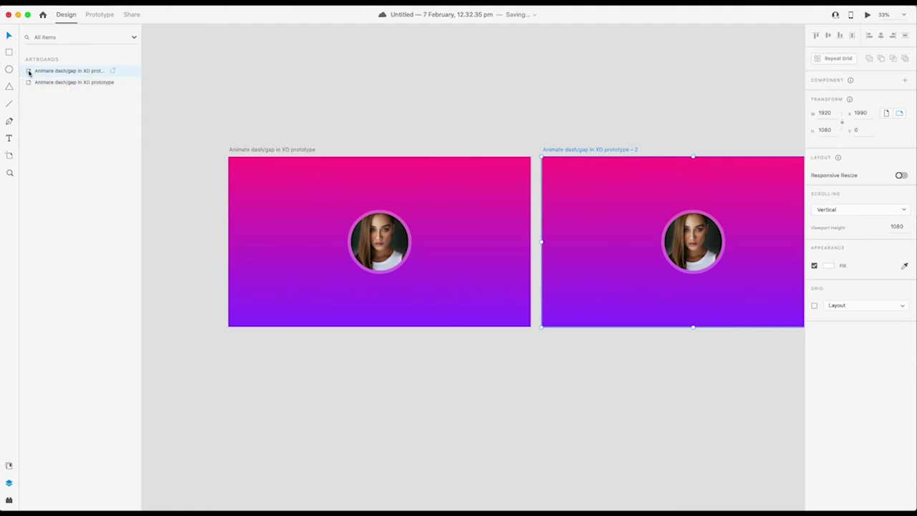
double_click(29, 73)
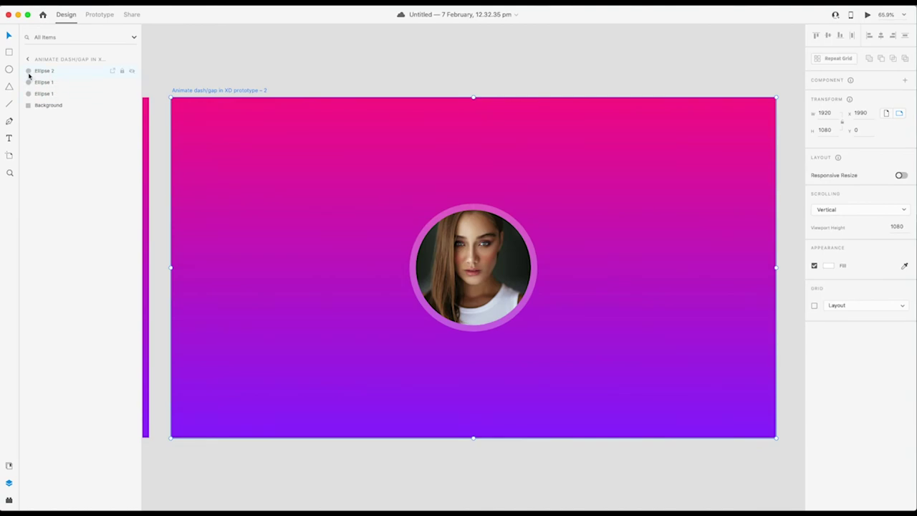
click(29, 75)
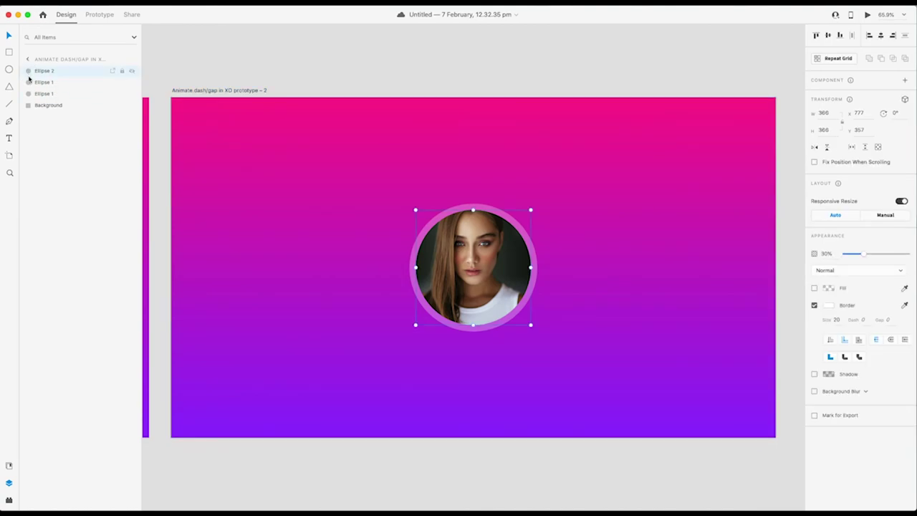
click(48, 83)
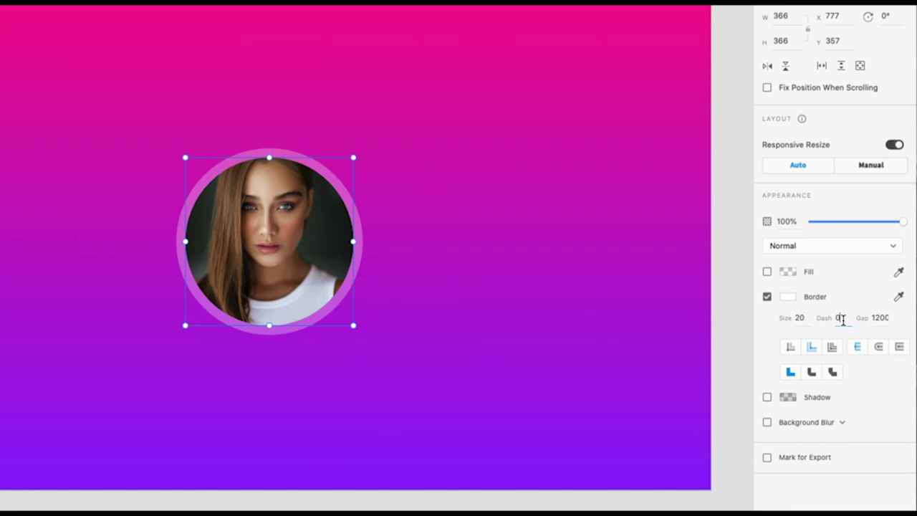
click(841, 319)
text(1200)
key(Return)
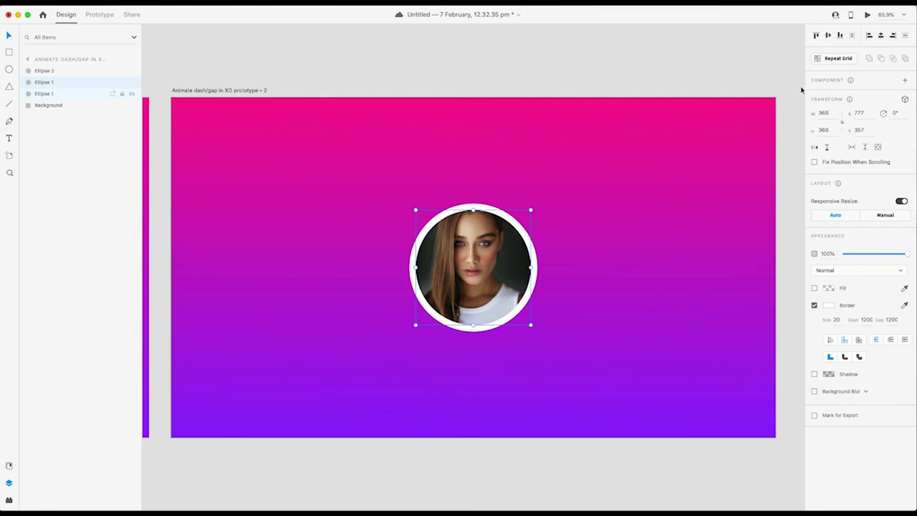
- Preview the prototype to check the ring's dash/gap animation around the profile picture
click(869, 15)
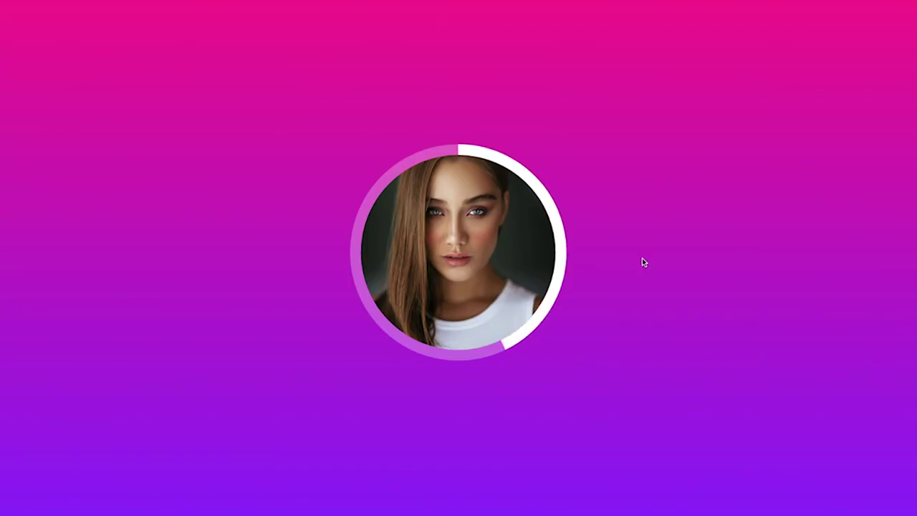